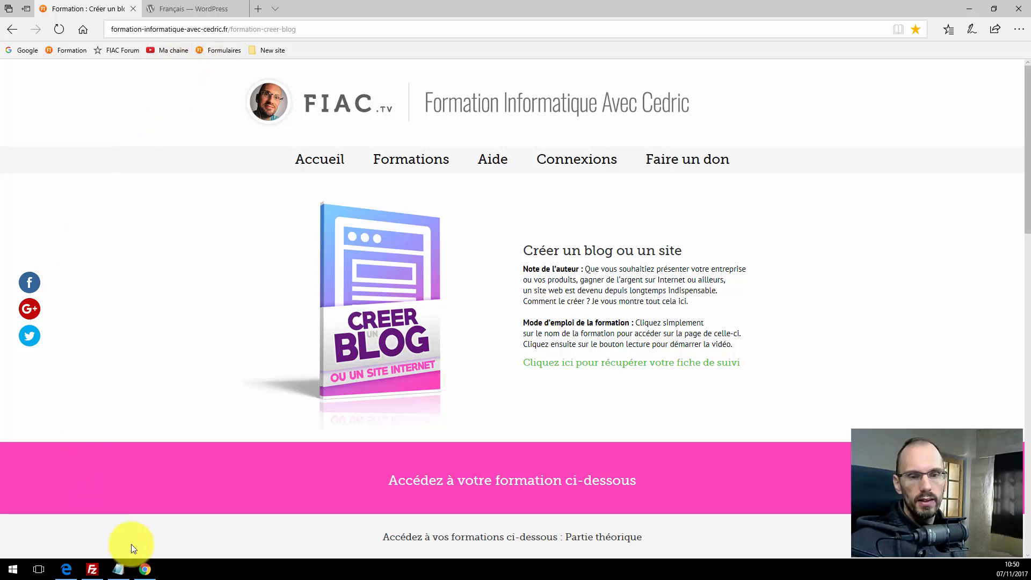
Switch to Chrome and open both bookmarks from the personal WordPress site's folder inside Sites-Ced.
click(144, 568)
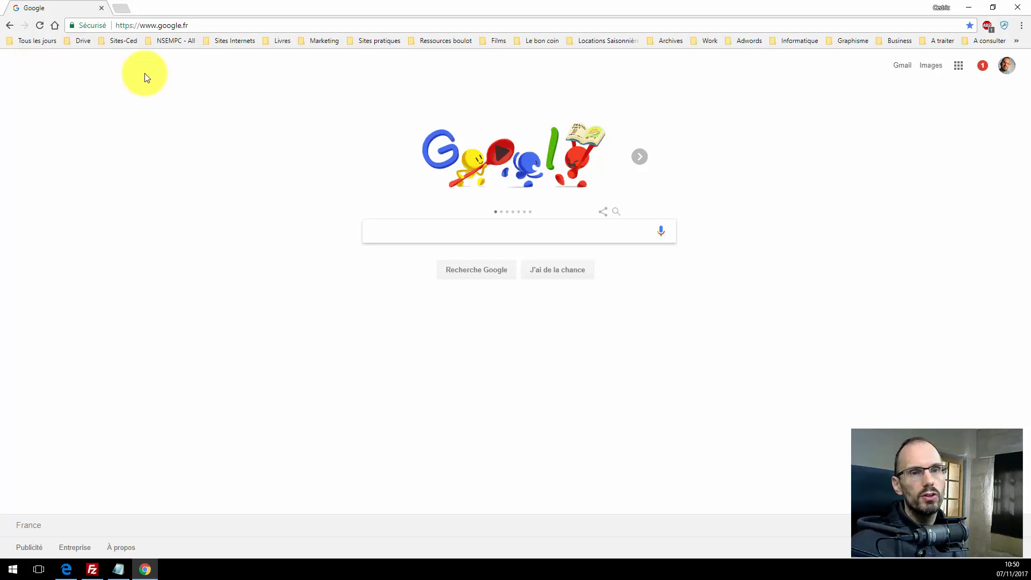
click(122, 42)
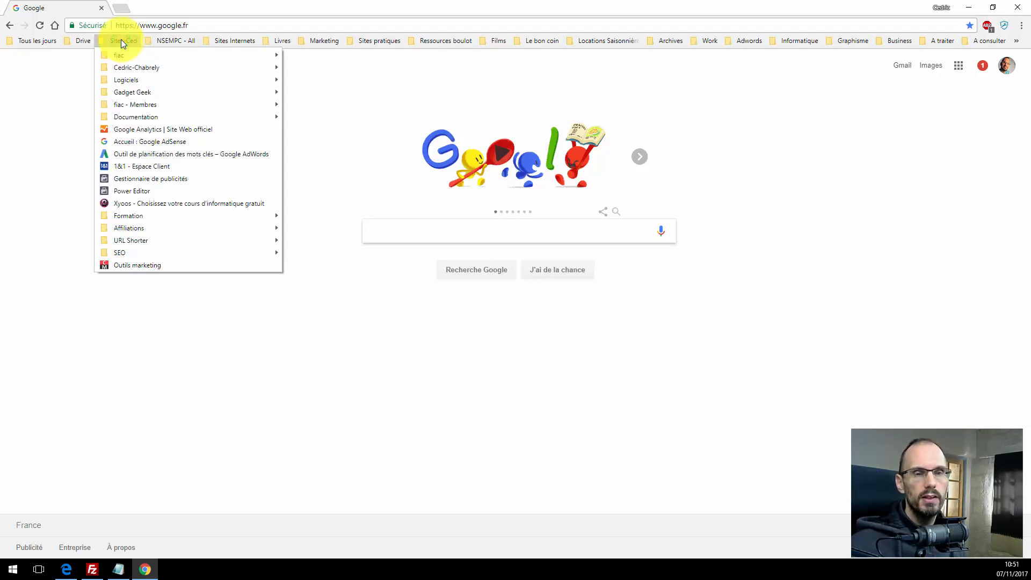
mouse_move(127, 68)
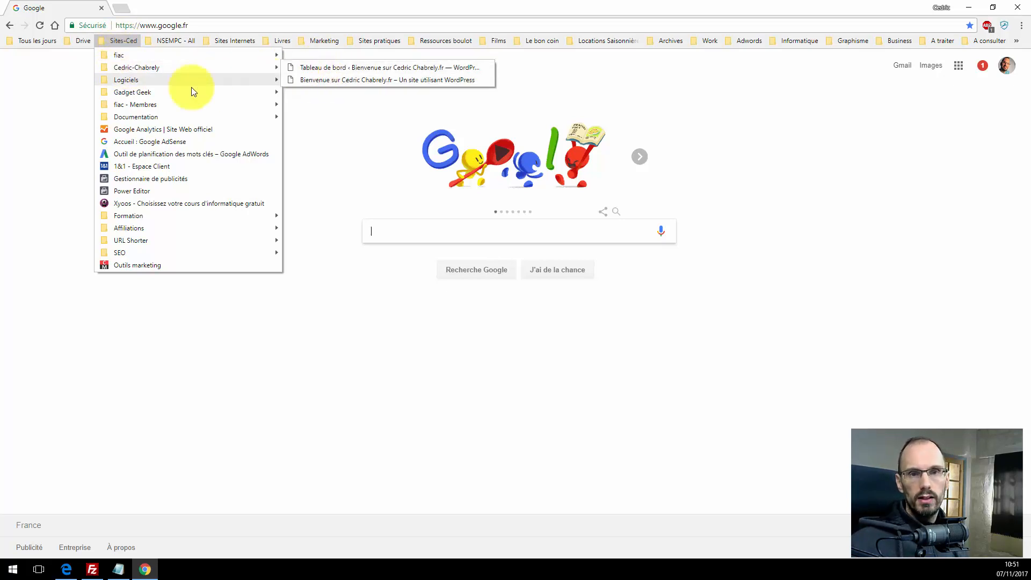
right_click(147, 69)
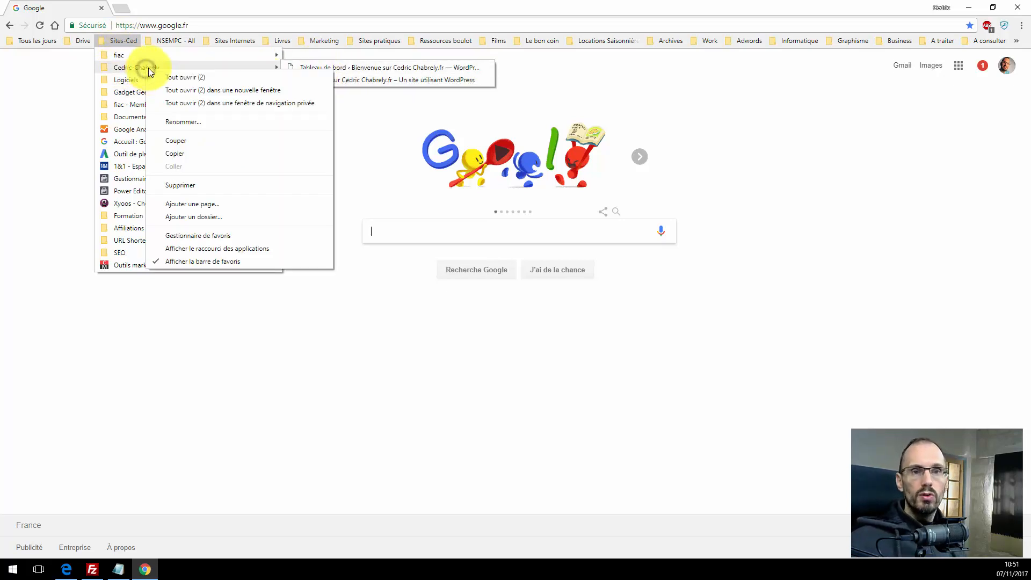
click(165, 76)
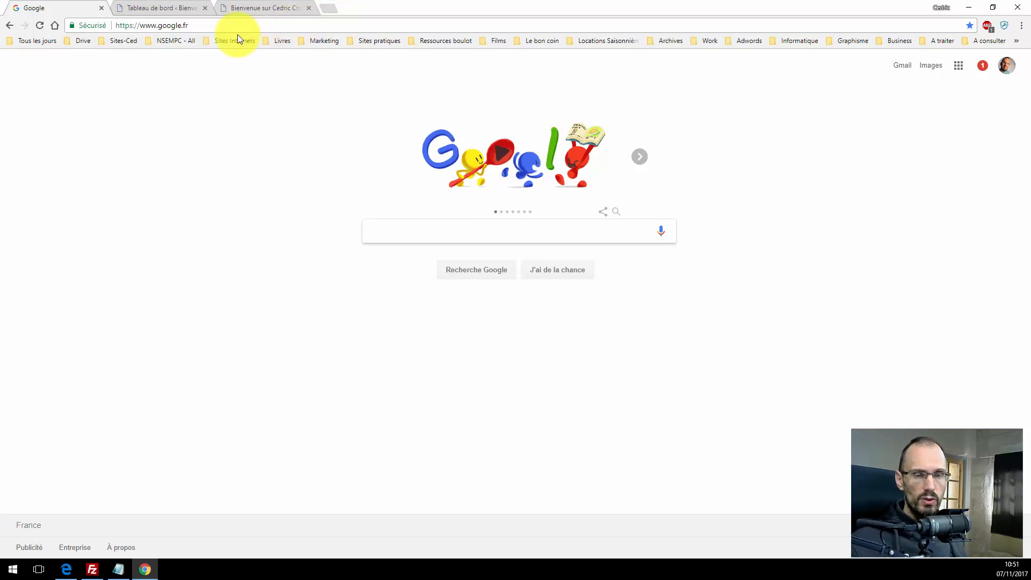
View the site's dashboard and public home page, and open the general settings under Réglages.
click(171, 7)
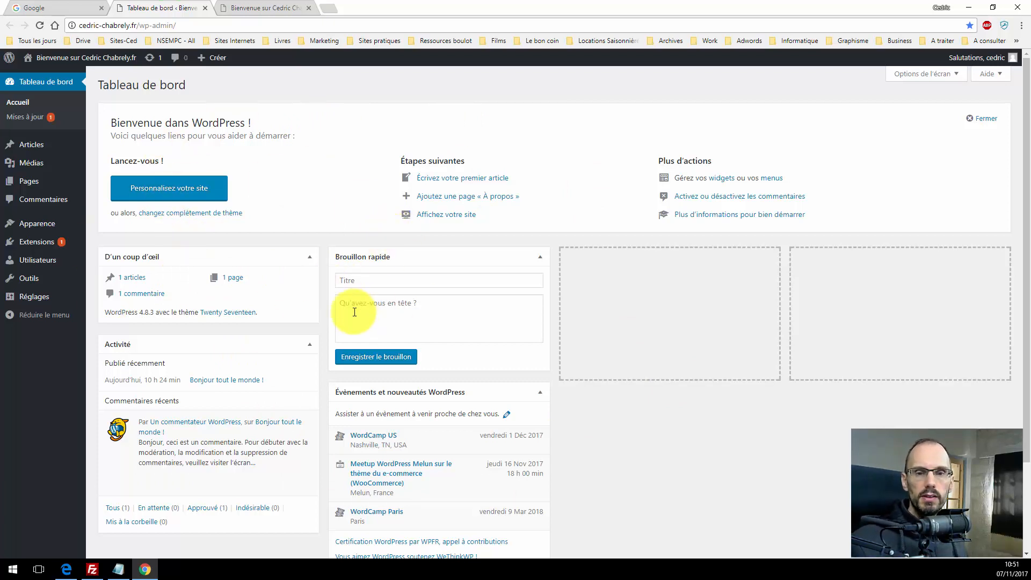
click(247, 6)
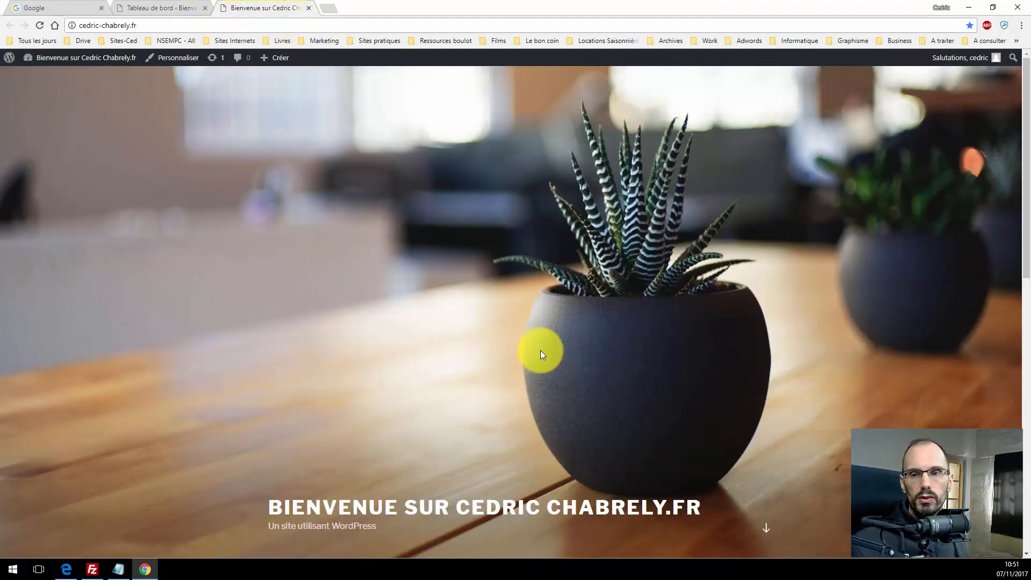
click(177, 7)
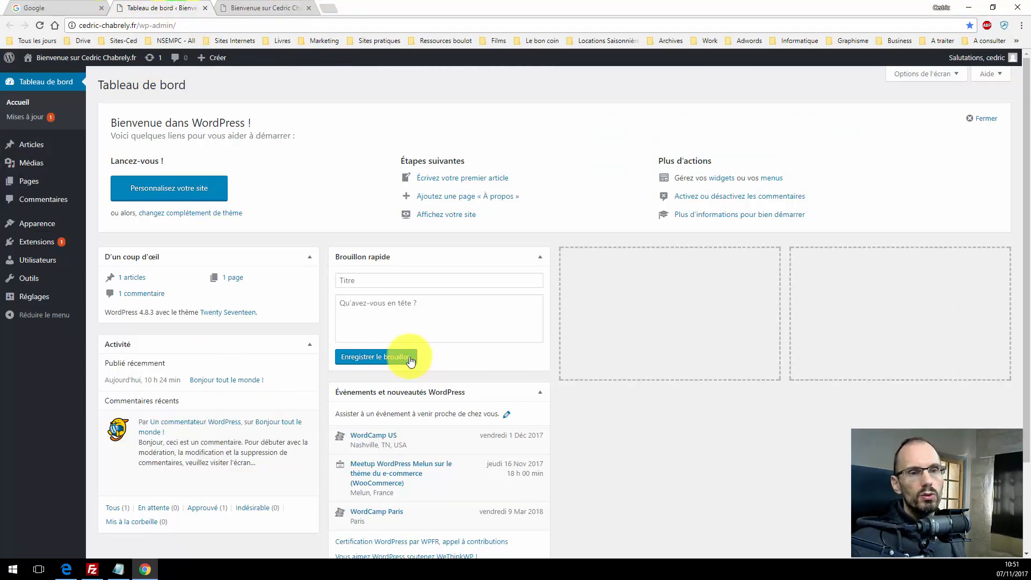
mouse_move(33, 300)
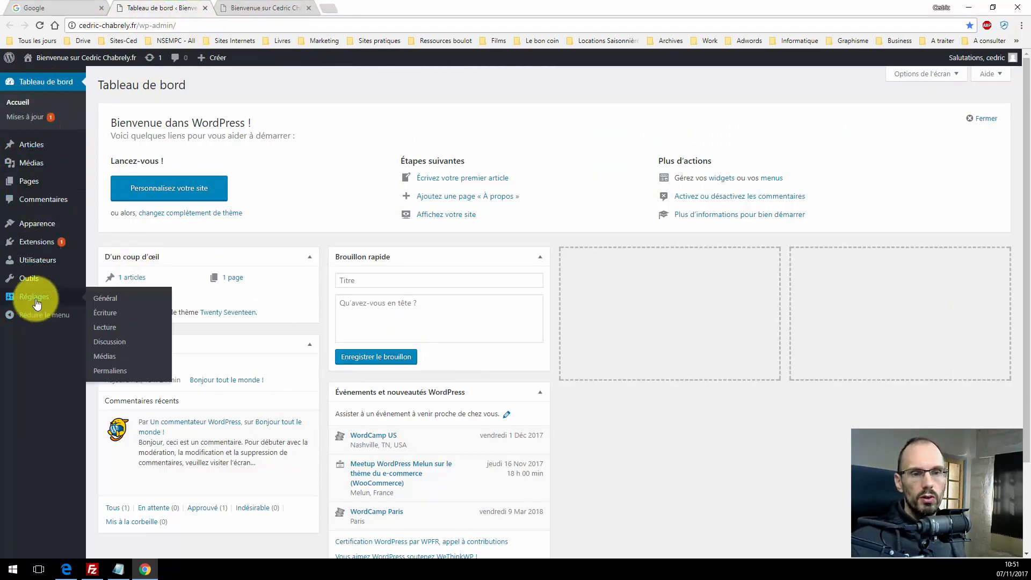
click(34, 298)
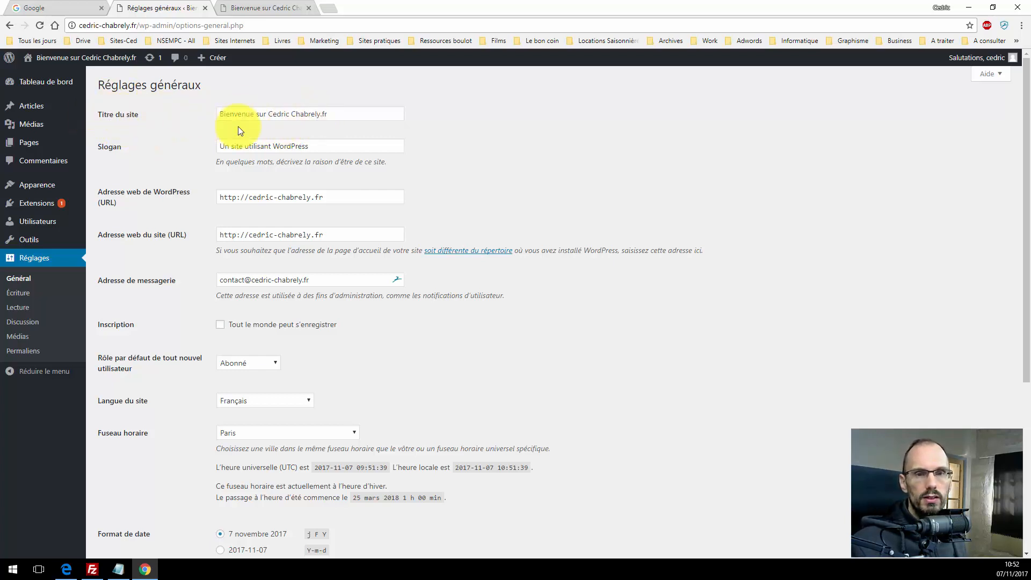
Compare the Titre du site and Slogan fields with the title and tagline shown on the public home page.
click(243, 9)
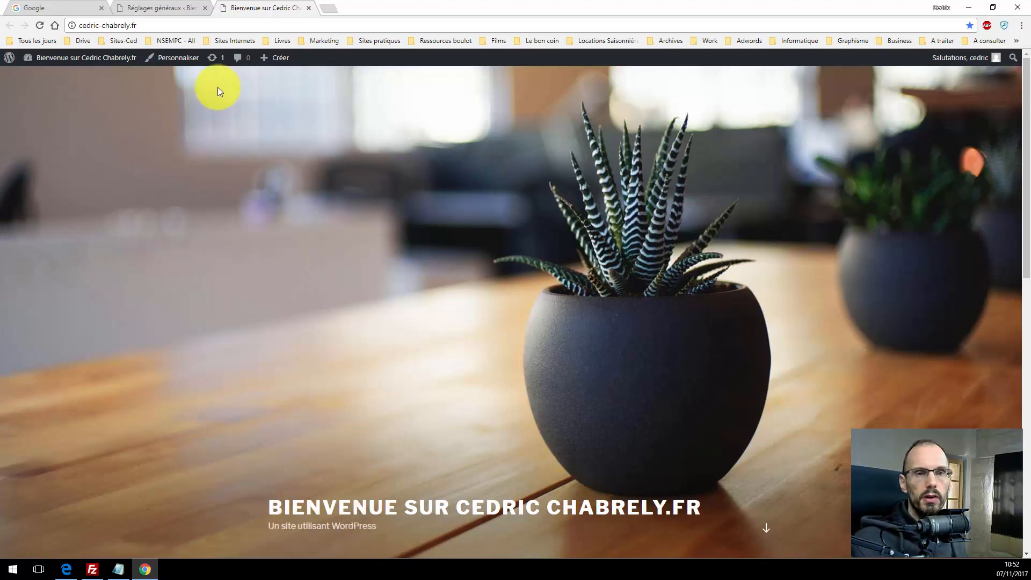
click(168, 7)
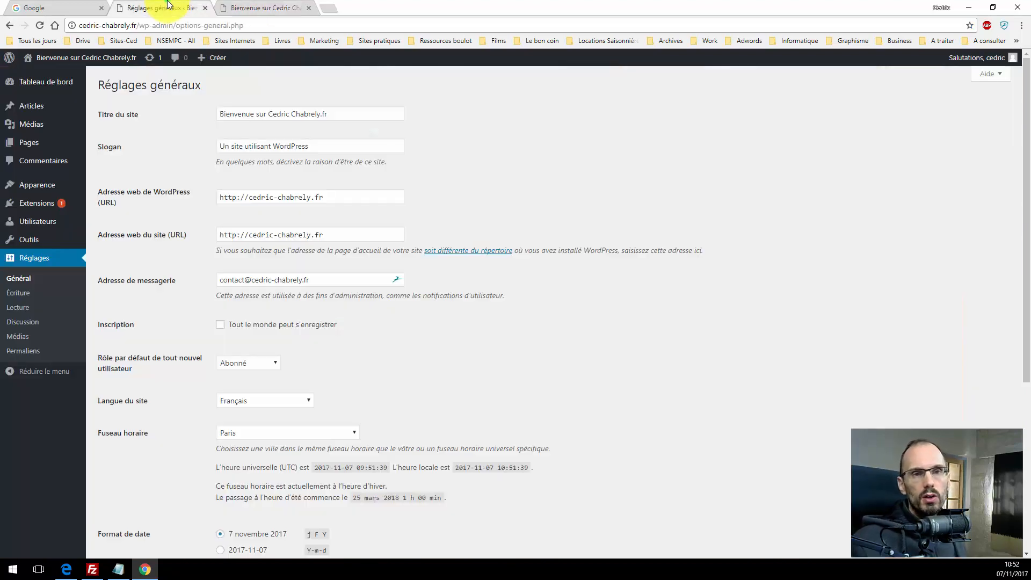
click(237, 7)
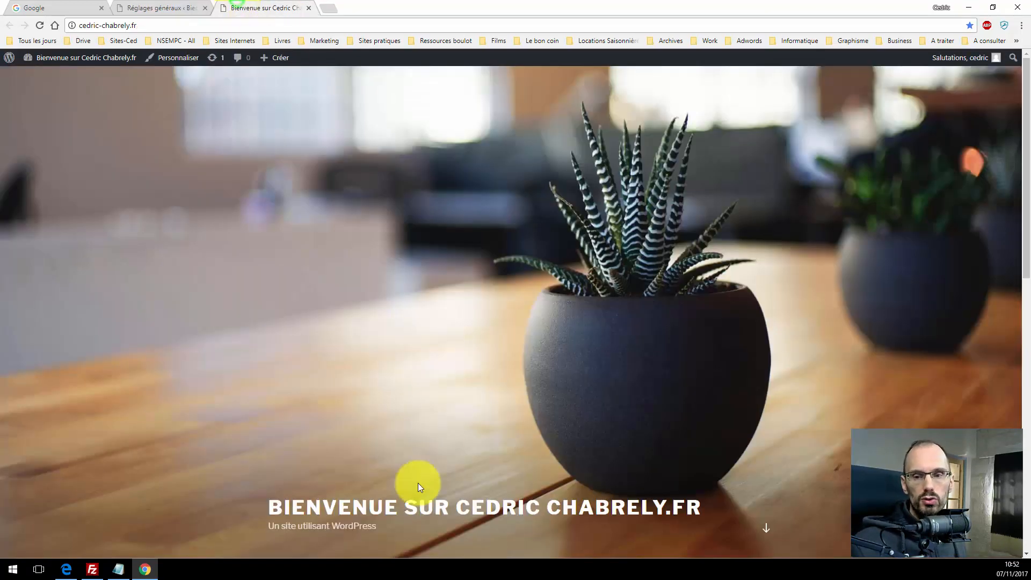
click(189, 5)
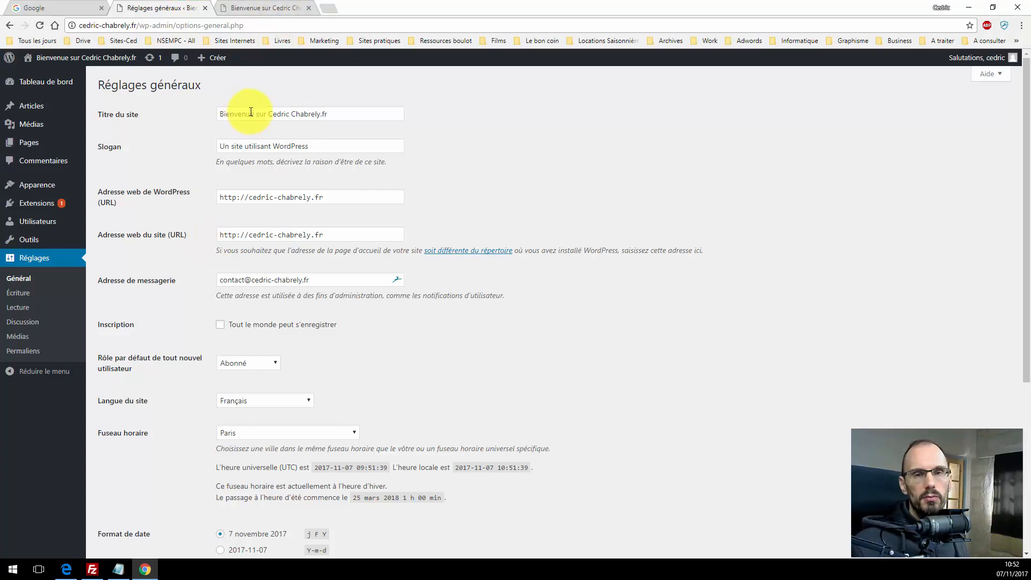
double_click(337, 113)
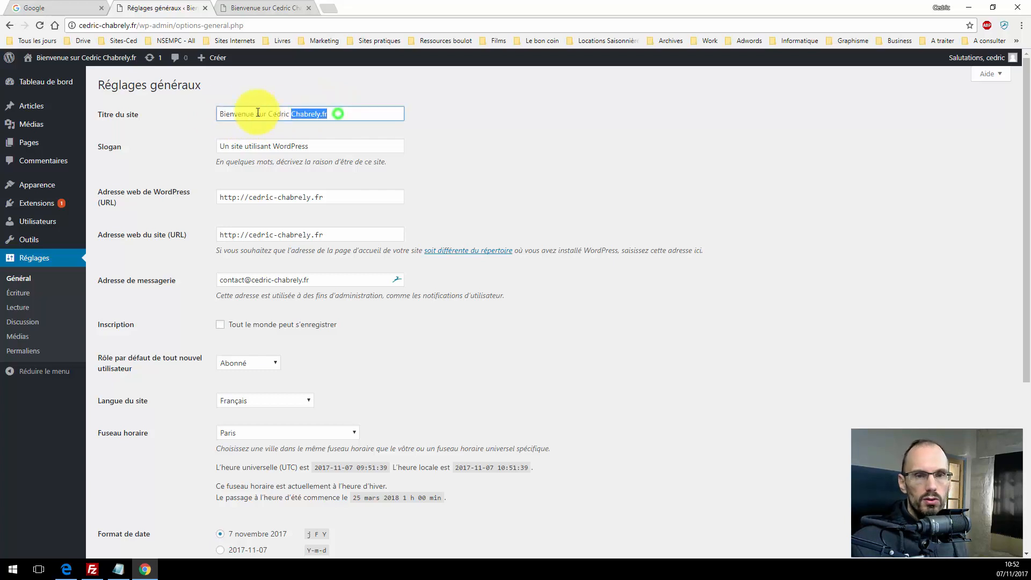
drag(315, 146, 219, 146)
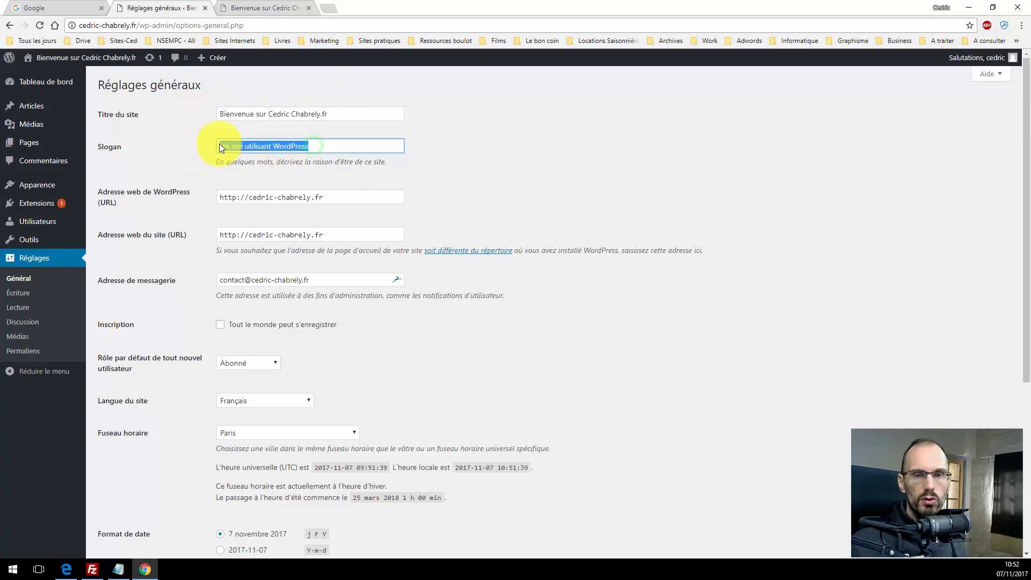
drag(347, 113, 195, 114)
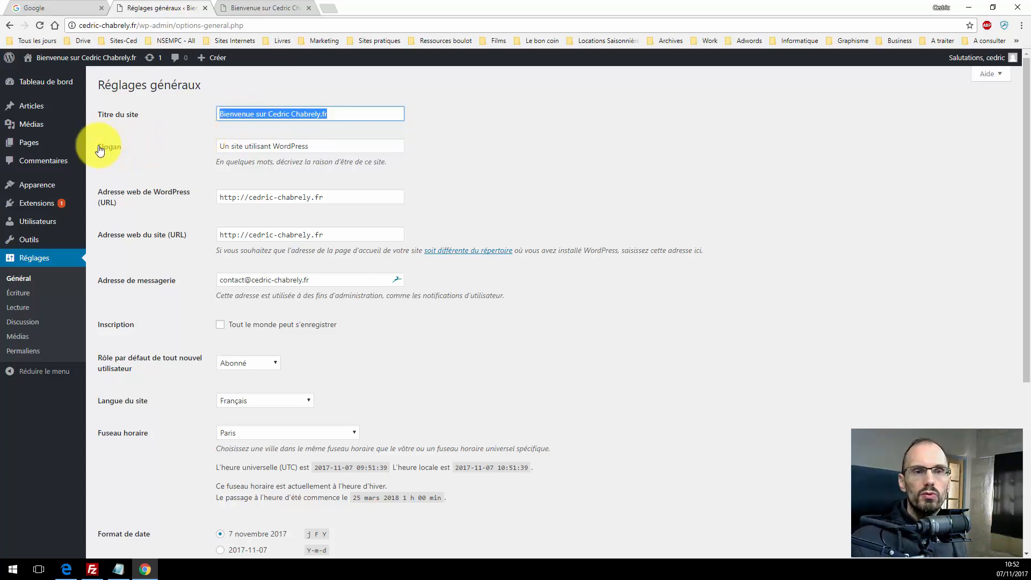
drag(324, 147, 196, 148)
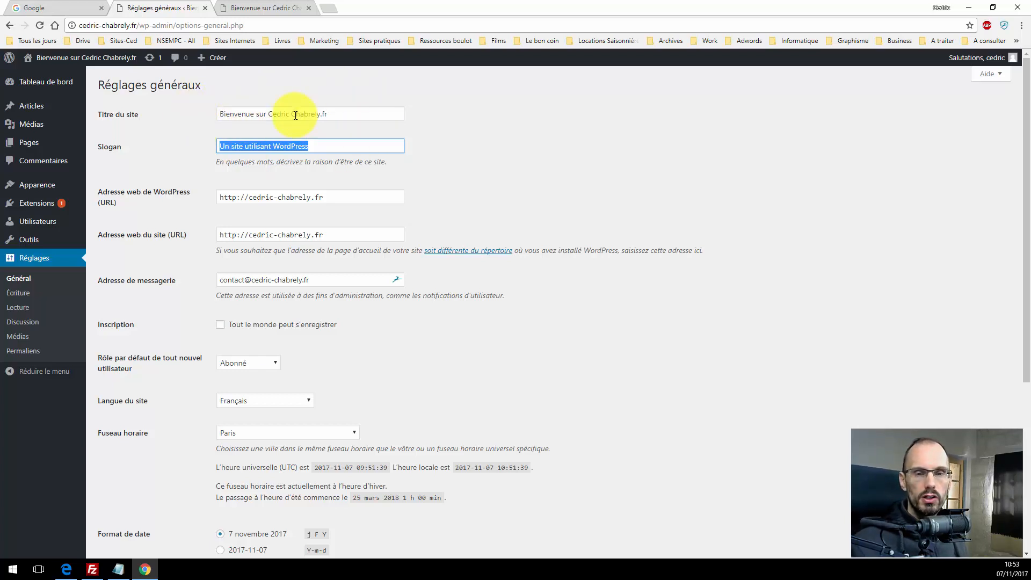
drag(319, 146, 175, 142)
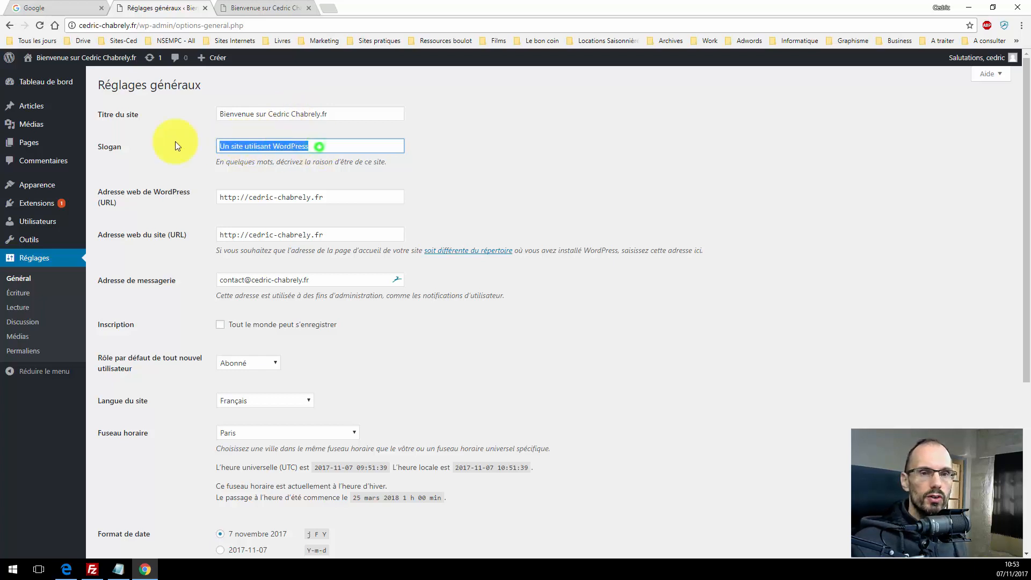
text(Décou)
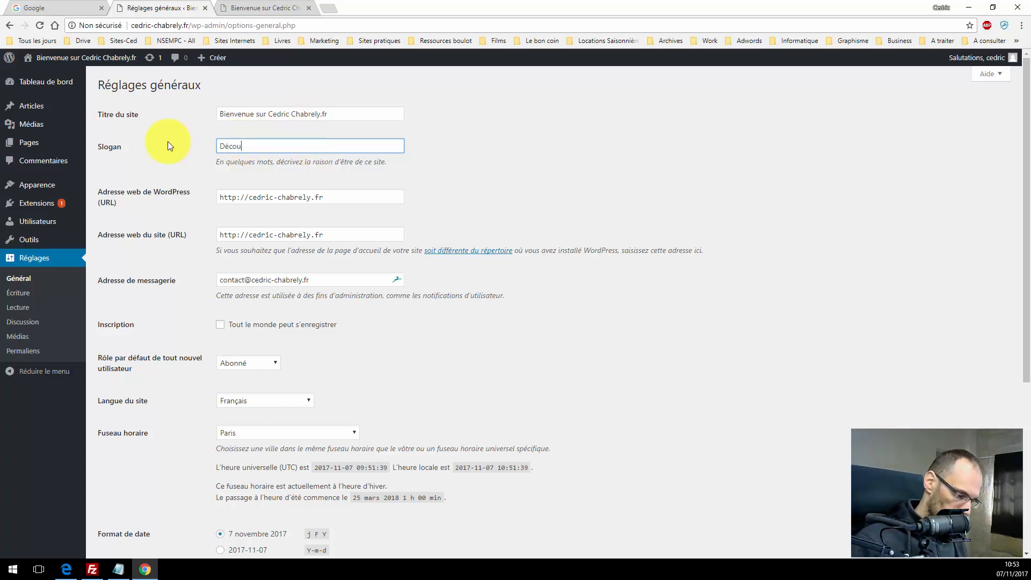
text(vrez mes act)
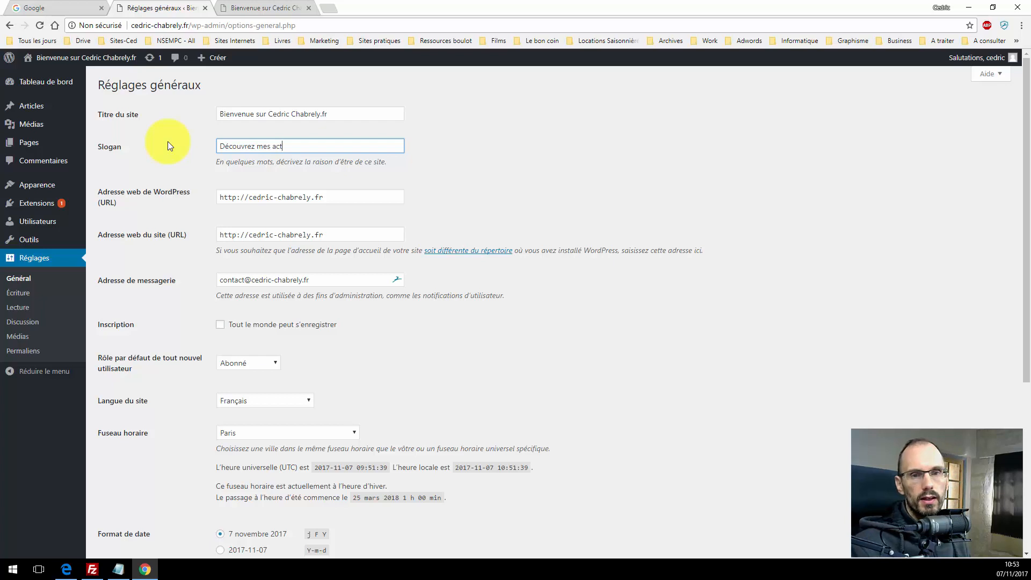
text(ivté)
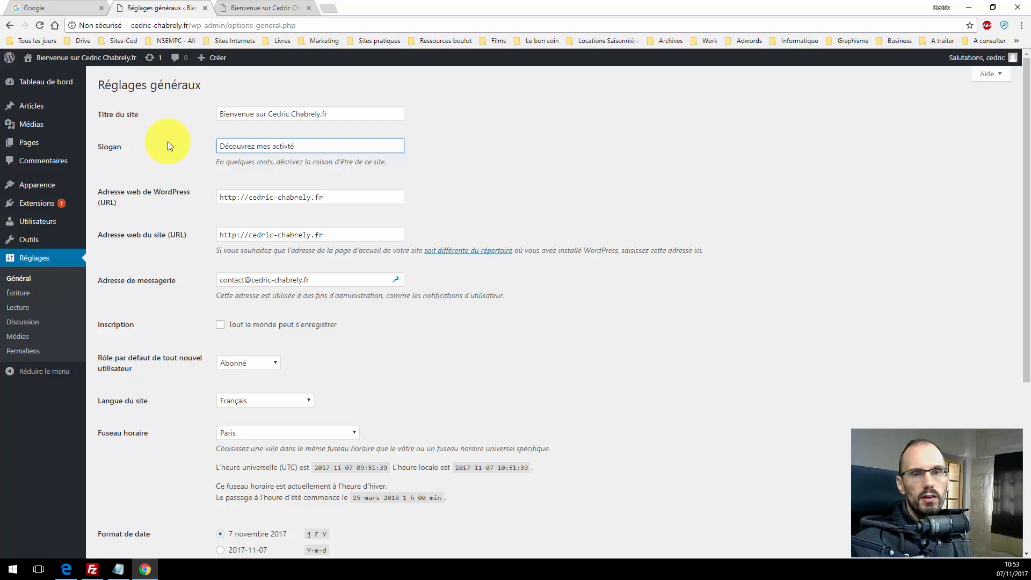
key(BackSpace)
key(BackSpace)
text(i)
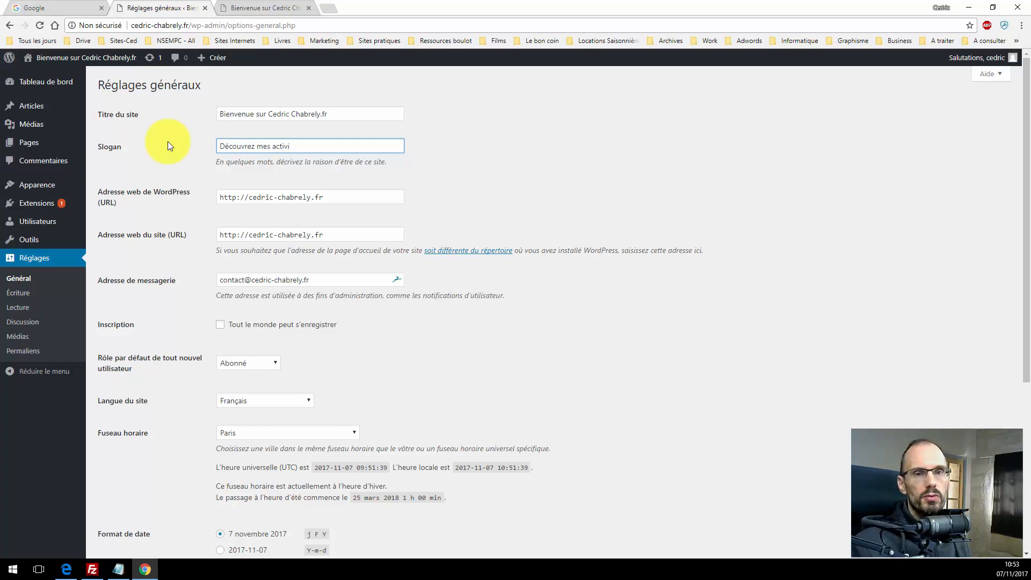
text(tés )
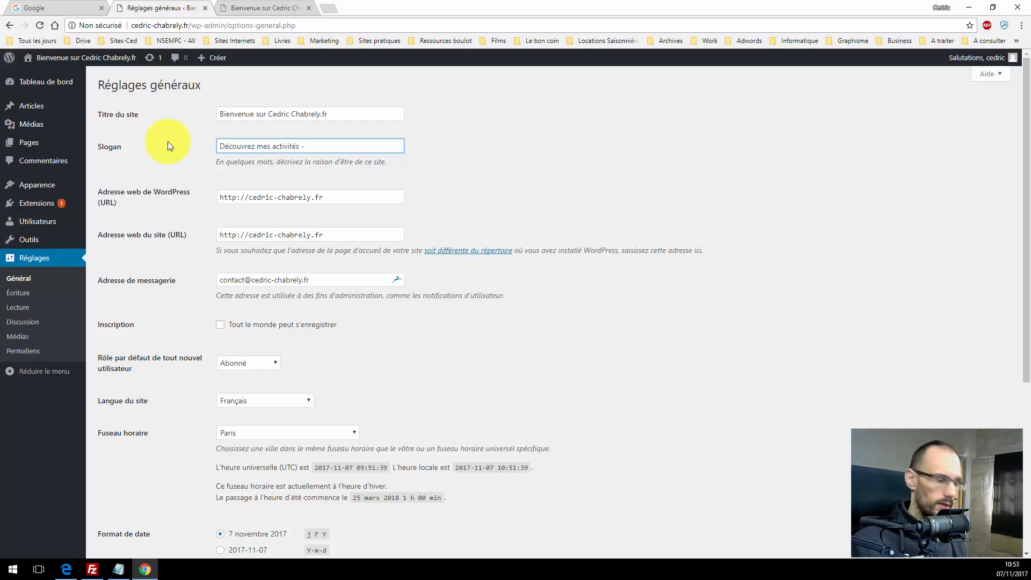
text(- For)
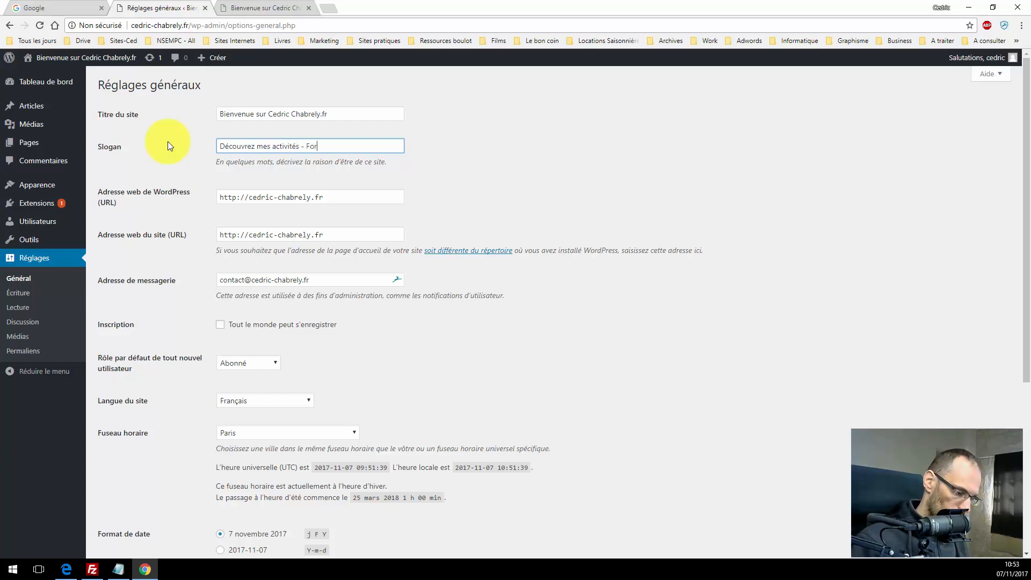
text(mation inofrma)
key(BackSpace)
key(BackSpace)
key(BackSpace)
key(BackSpace)
key(BackSpace)
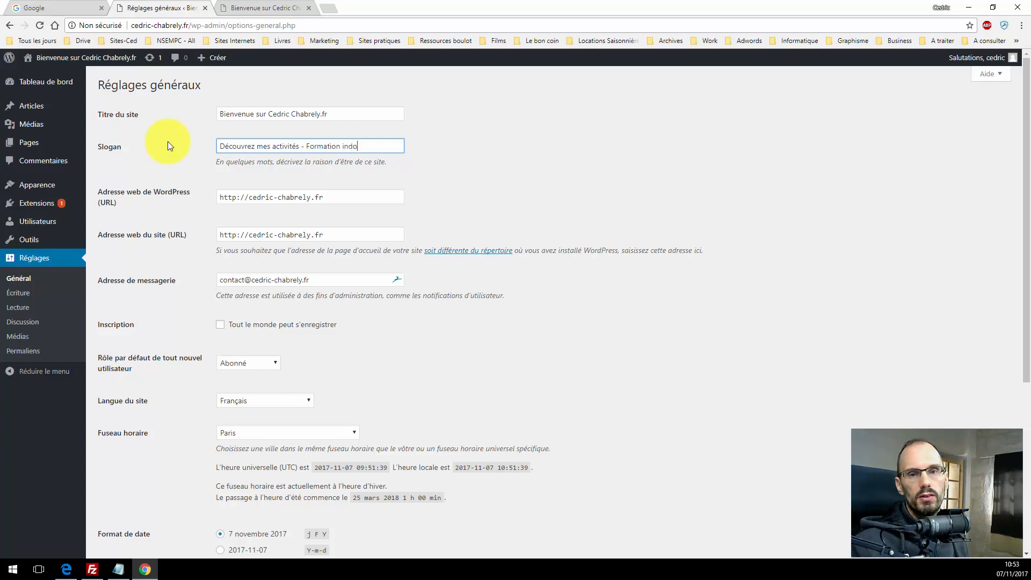
text(foem)
key(Tab)
text(r)
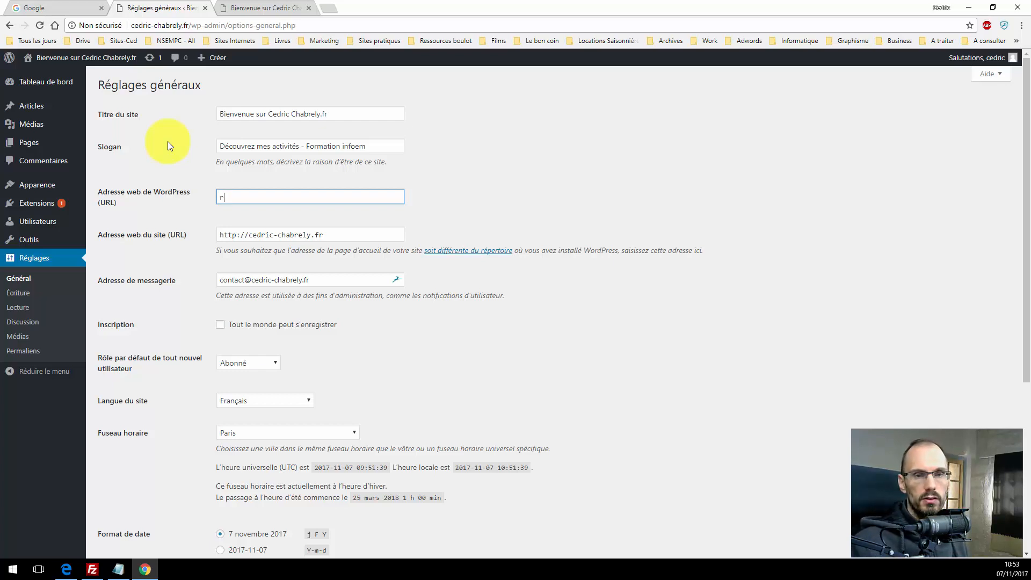
scroll(220, 336, down, 2)
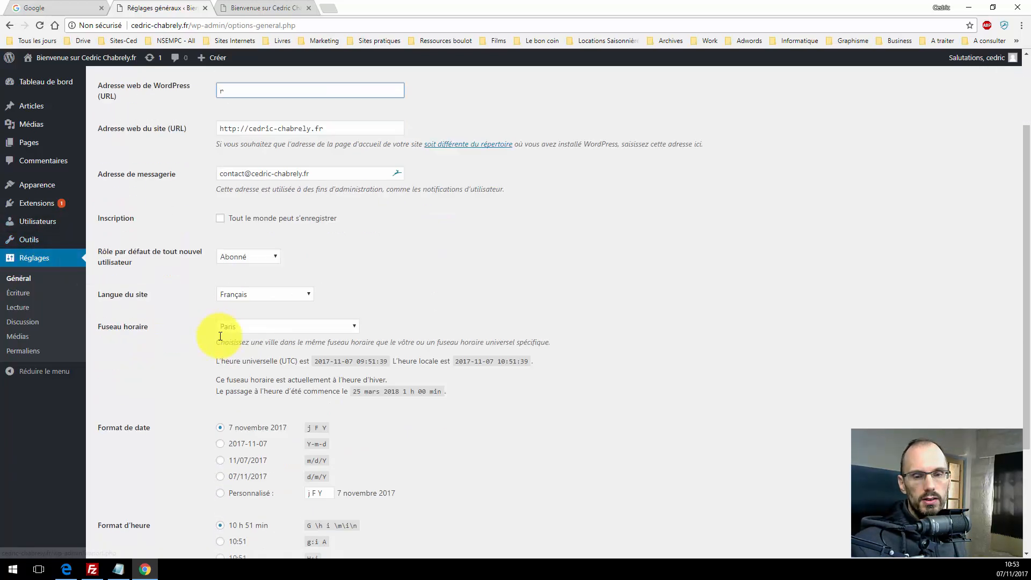
scroll(220, 337, down, 3)
scroll(111, 411, up, 4)
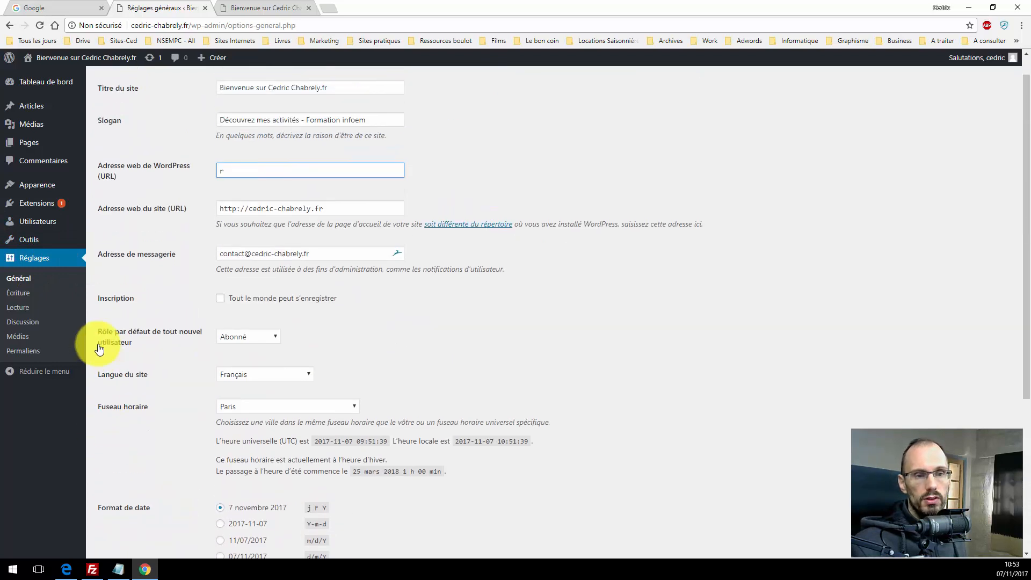
scroll(99, 349, up, 1)
click(35, 259)
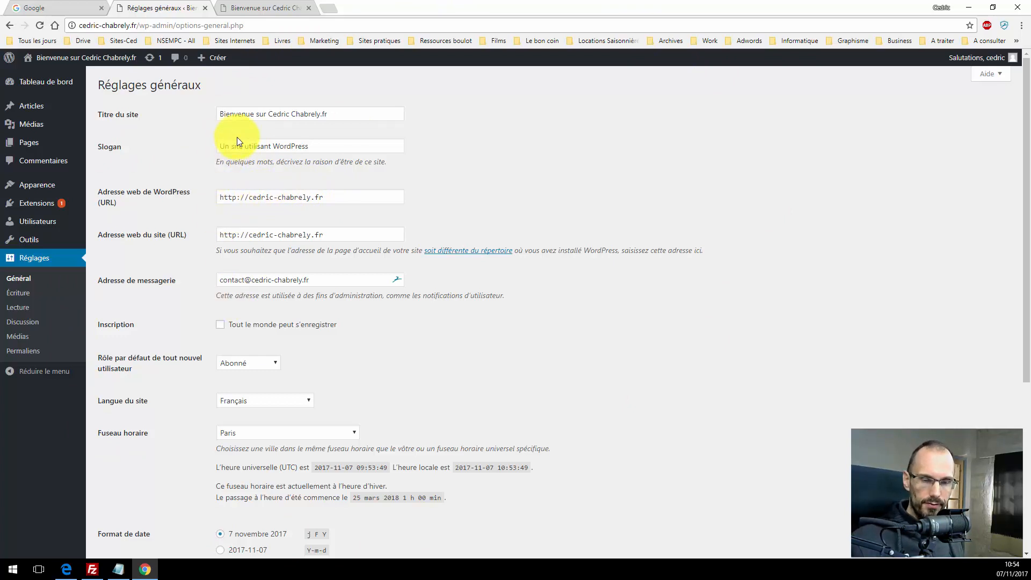
Set the Slogan to "Découvrez mes activités - Formations informatiques - Santé - Entreprenariat".
drag(310, 146, 183, 147)
key(ctrl+v)
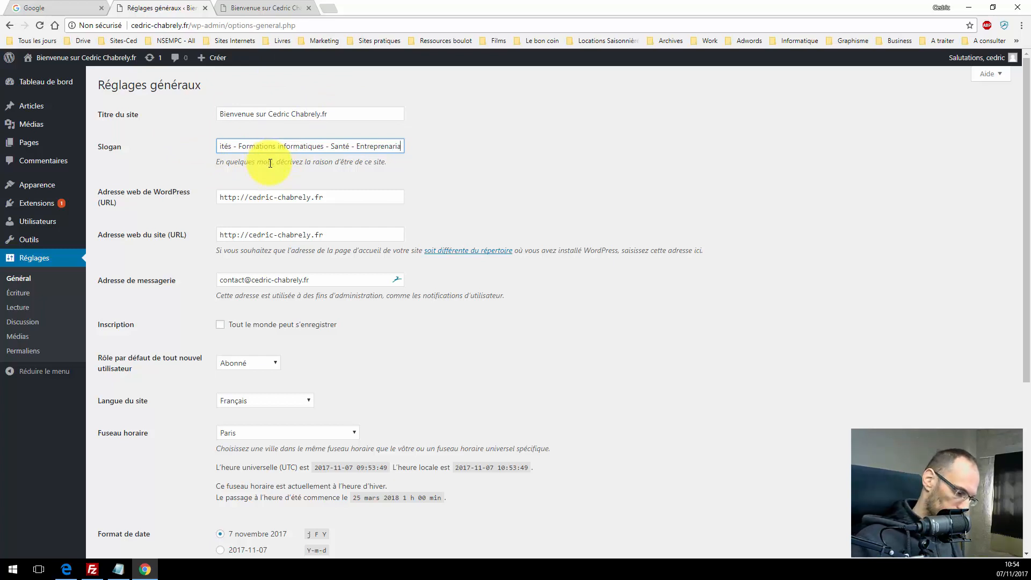
text(t)
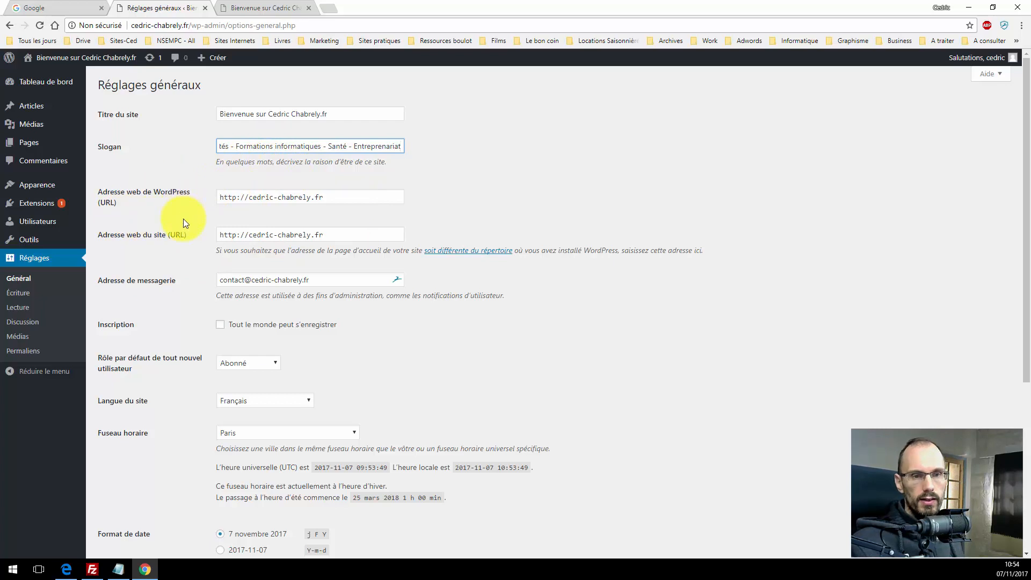
Review the administration e-mail address and the remaining general settings down to the date and time formats.
scroll(182, 218, down, 2)
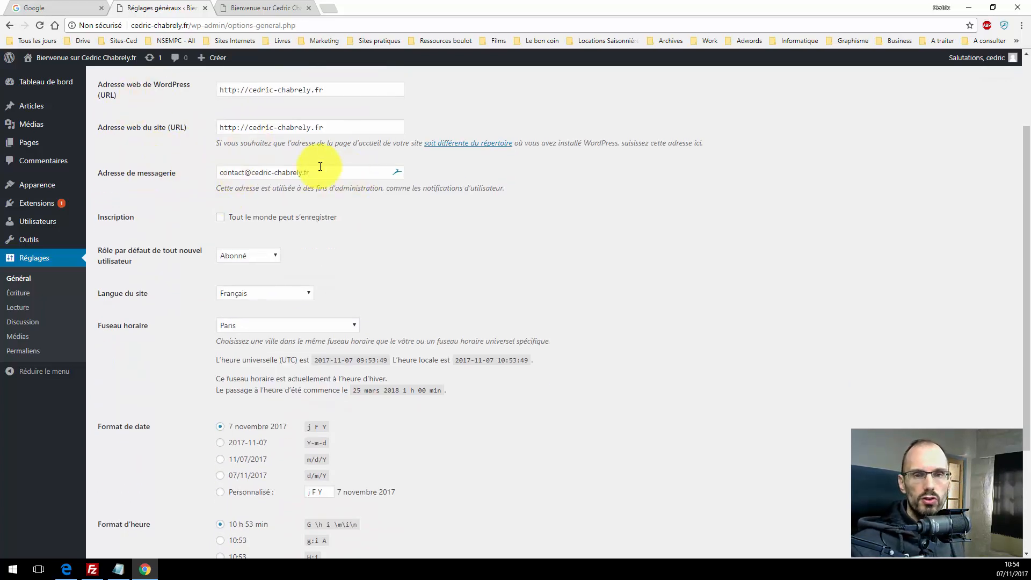
drag(318, 171, 214, 178)
click(174, 195)
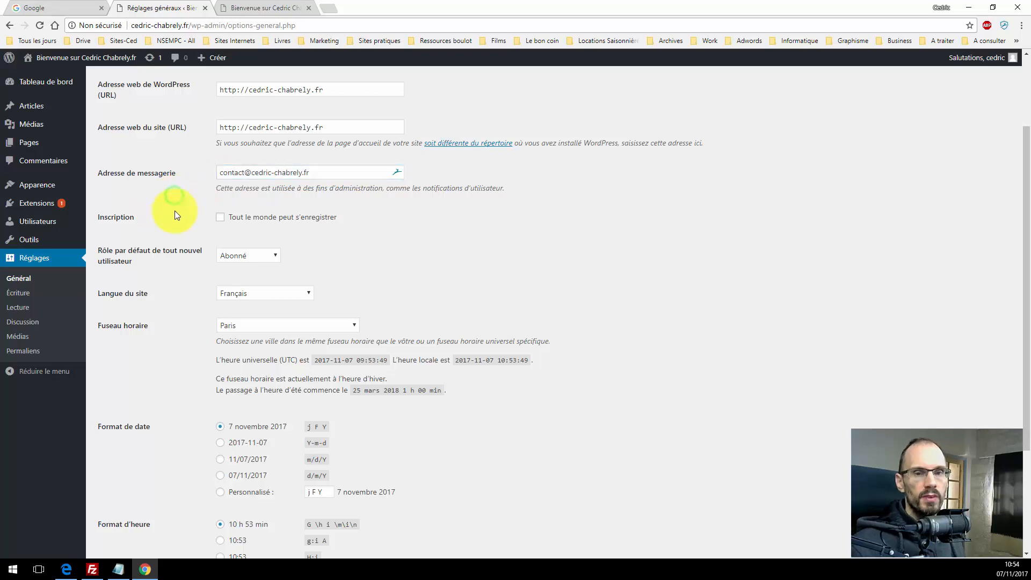
scroll(188, 226, down, 3)
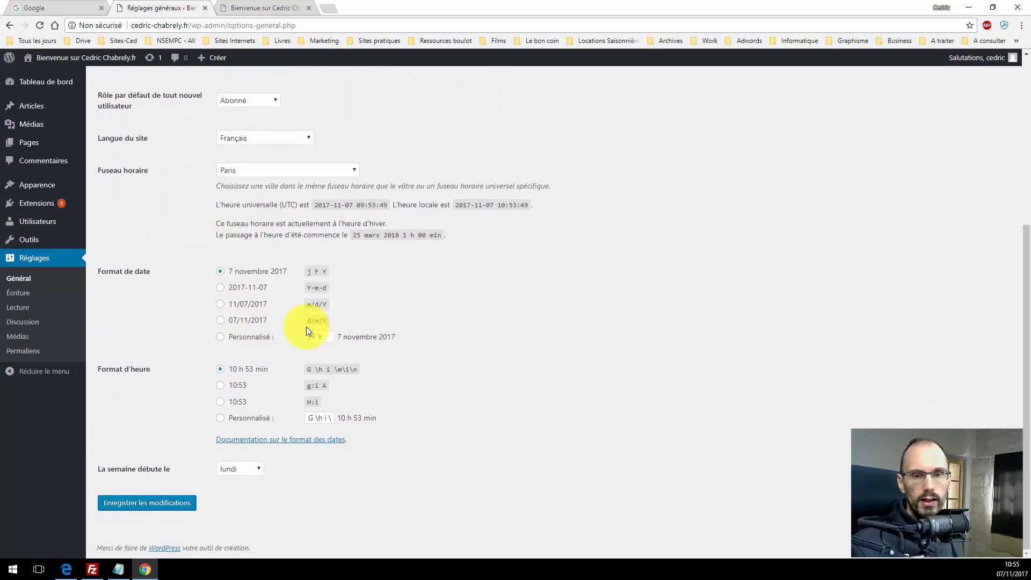
Set the date format to d/m/Y and the time format to H:i, and save the general settings.
click(221, 321)
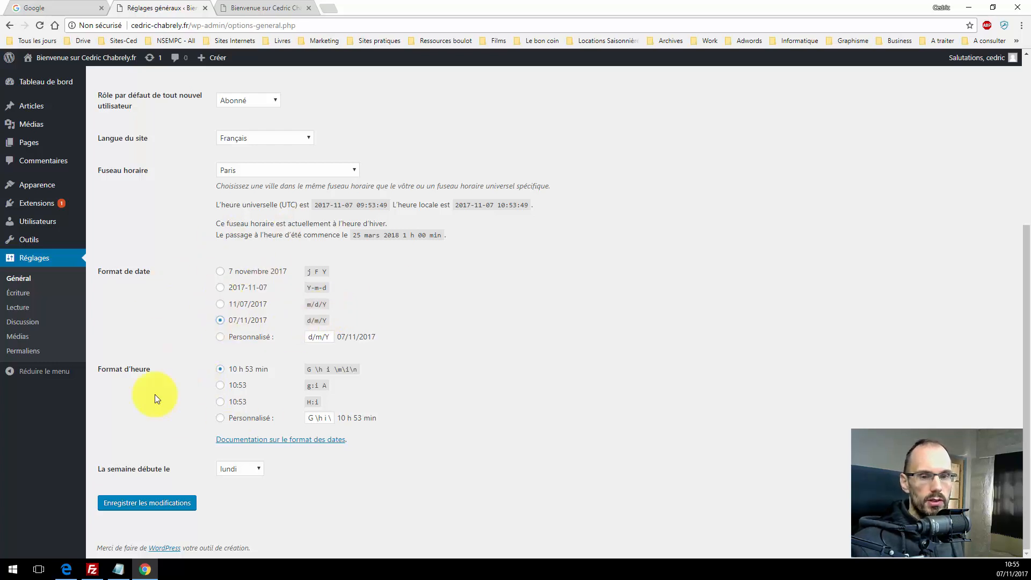
click(221, 401)
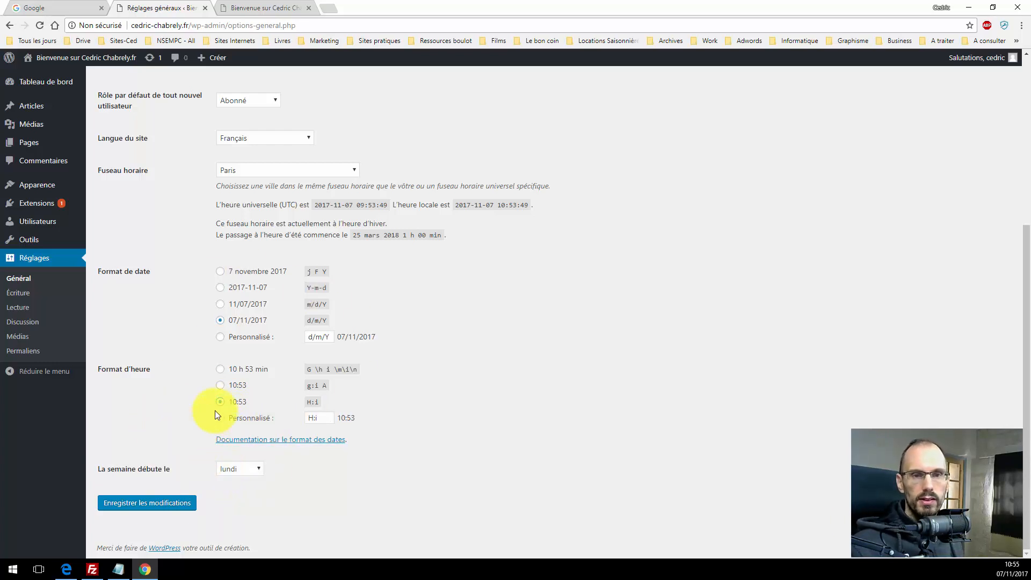
scroll(204, 400, up, 5)
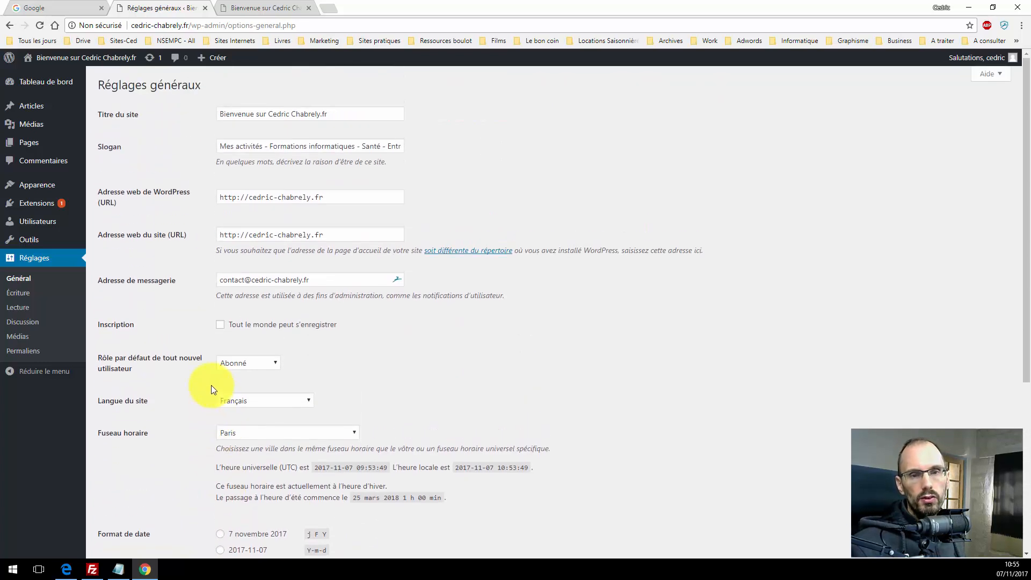
scroll(211, 388, down, 5)
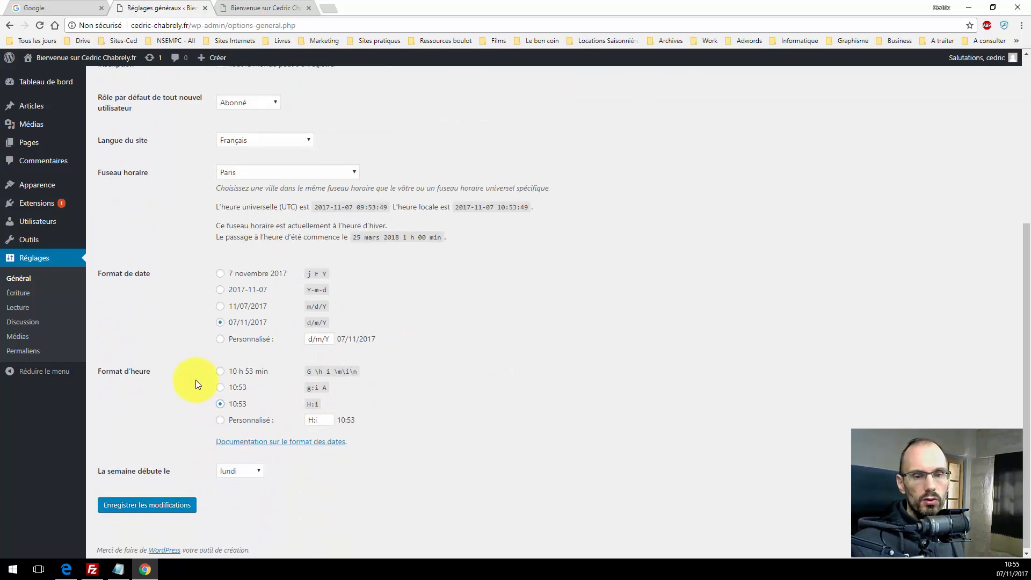
click(148, 504)
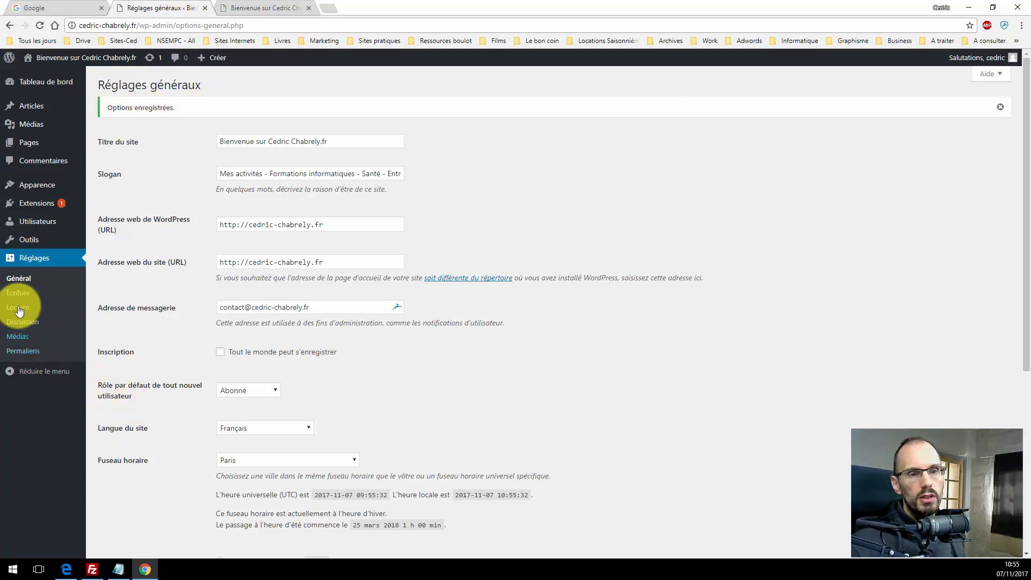
Open the Permaliens settings, and switch to Edge to view the blog-creation training page and the French WordPress.org page as reference.
click(28, 353)
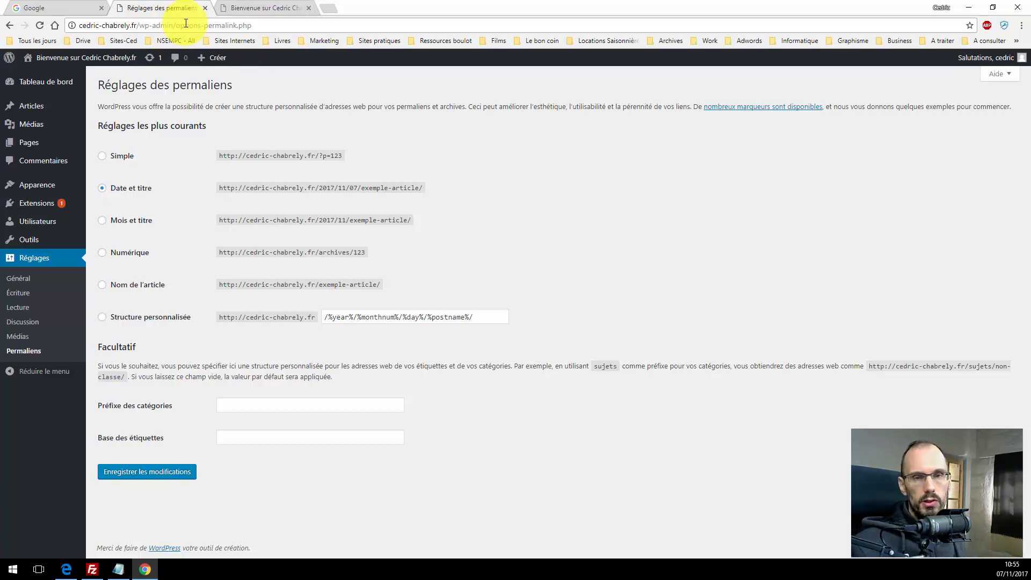
click(67, 572)
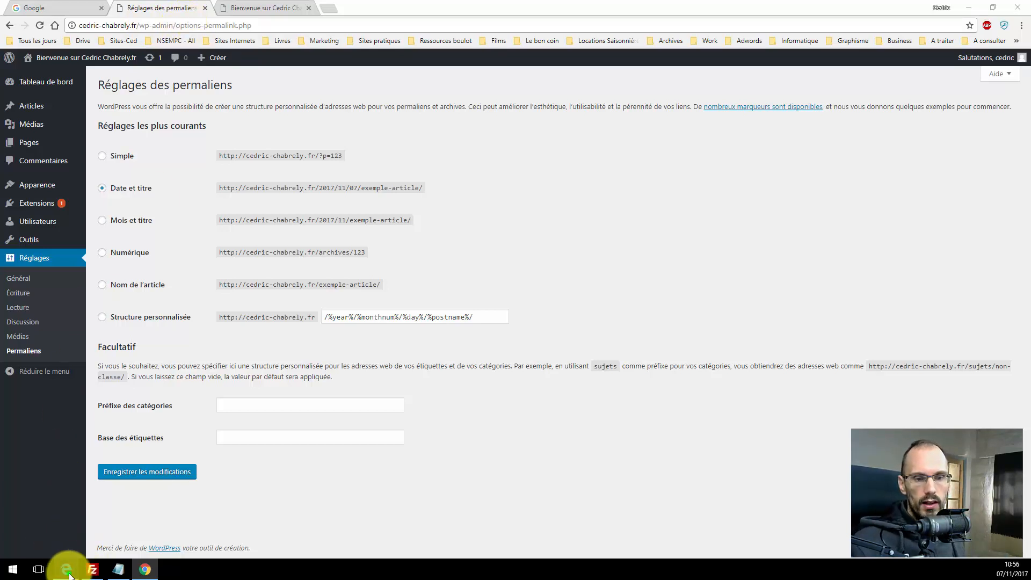
scroll(226, 348, down, 6)
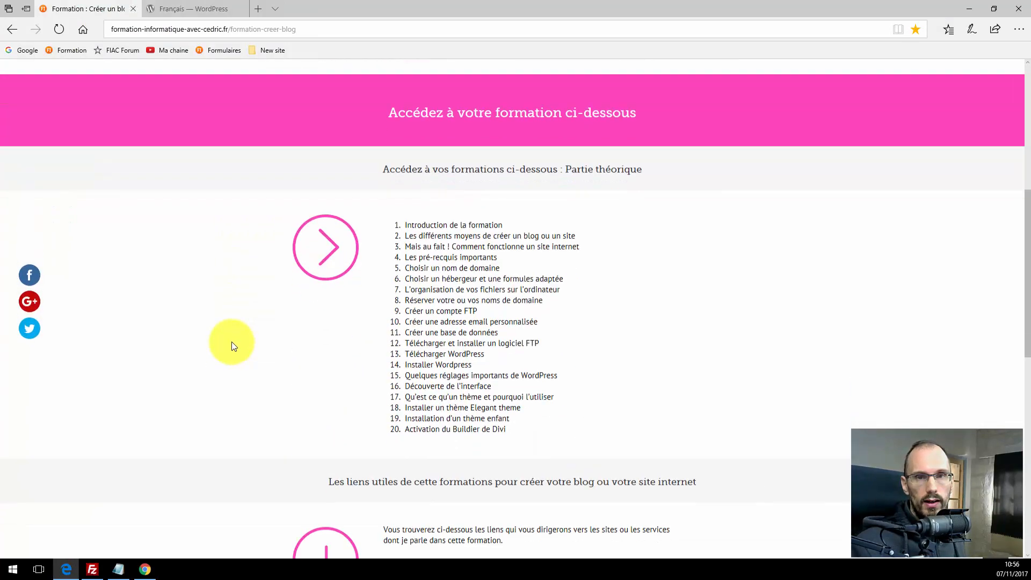
scroll(231, 342, down, 8)
scroll(322, 268, up, 3)
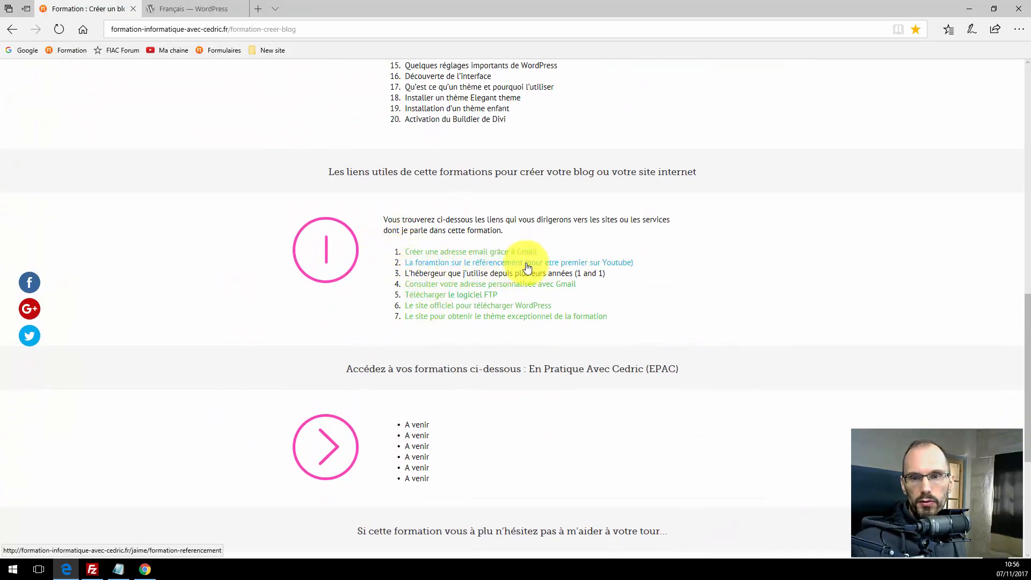
scroll(177, 379, up, 15)
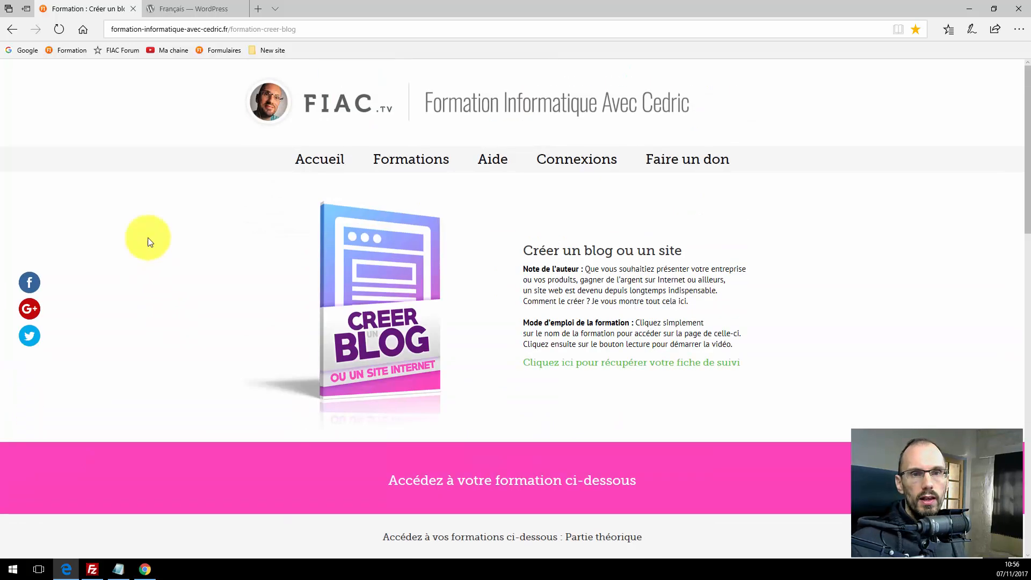
click(195, 11)
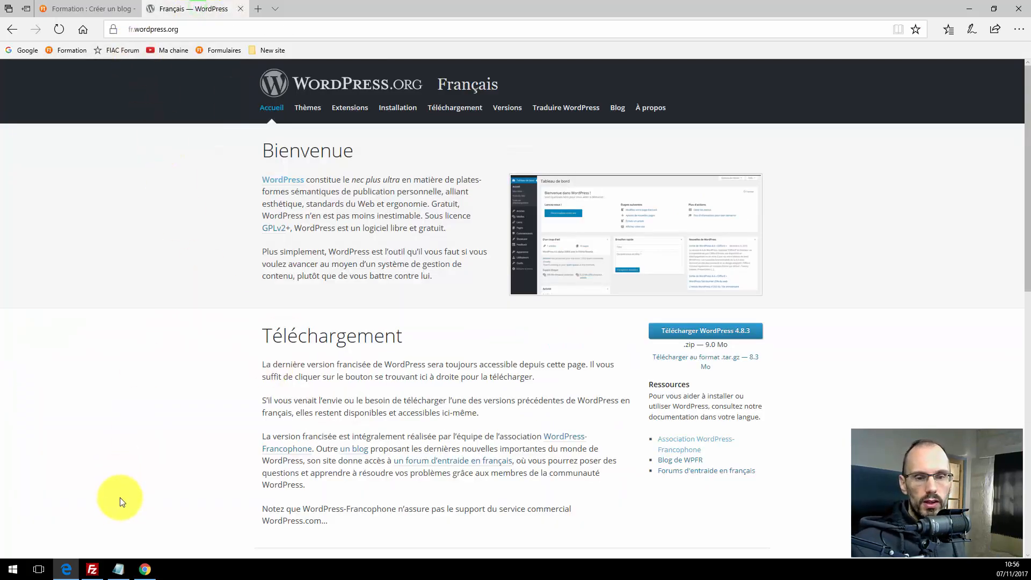
Return to Chrome, set the permalink structure to Nom de l'article, and save the changes.
click(145, 570)
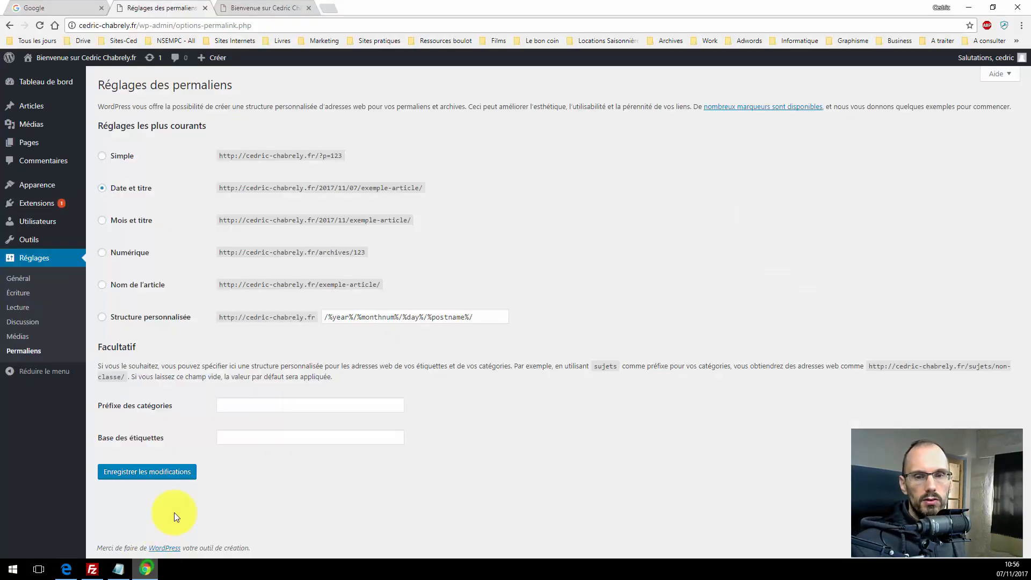
click(110, 289)
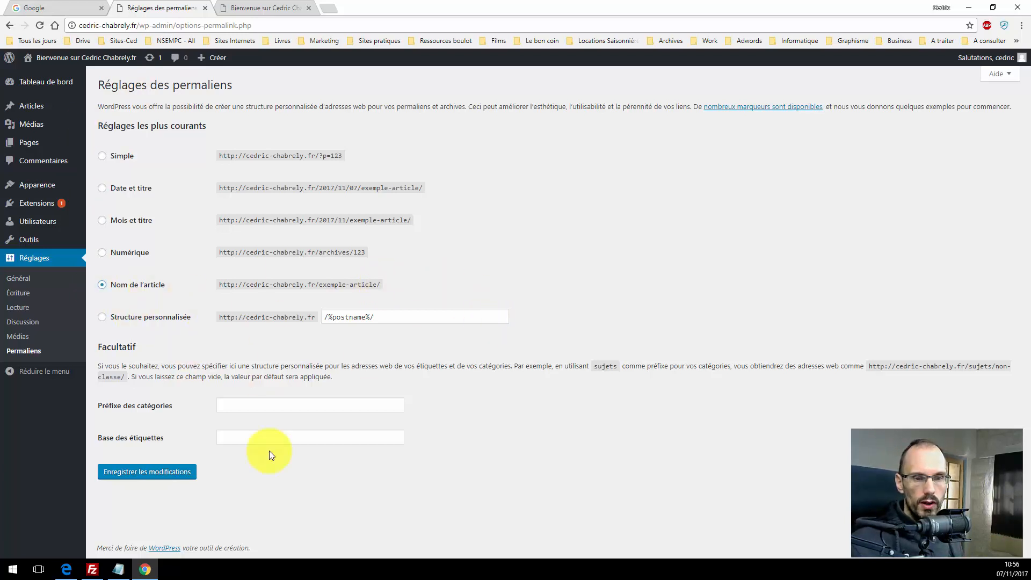
click(139, 472)
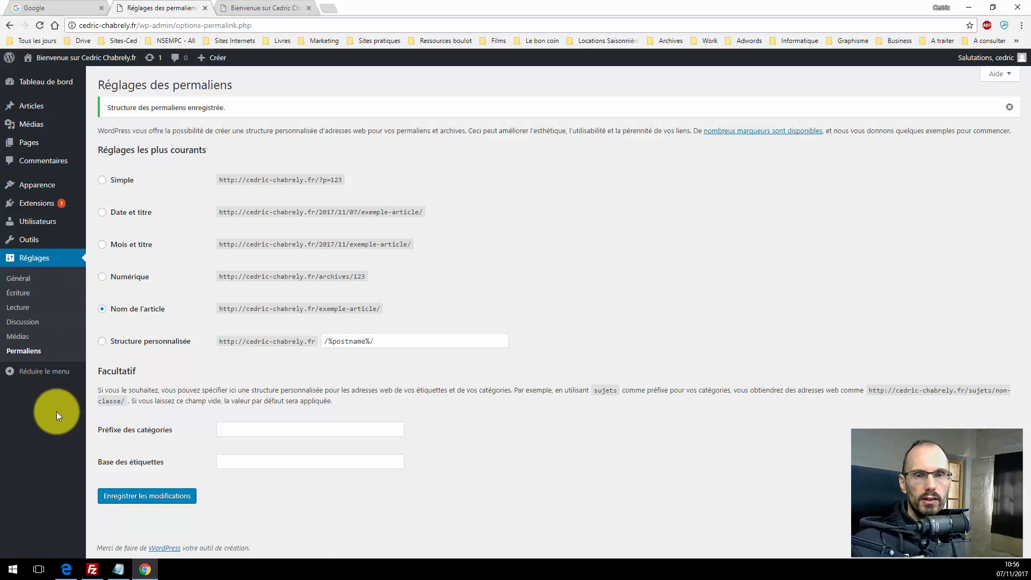
Open the Tableau de bord, reload the public home page to check its tagline, and return to the dashboard.
click(39, 86)
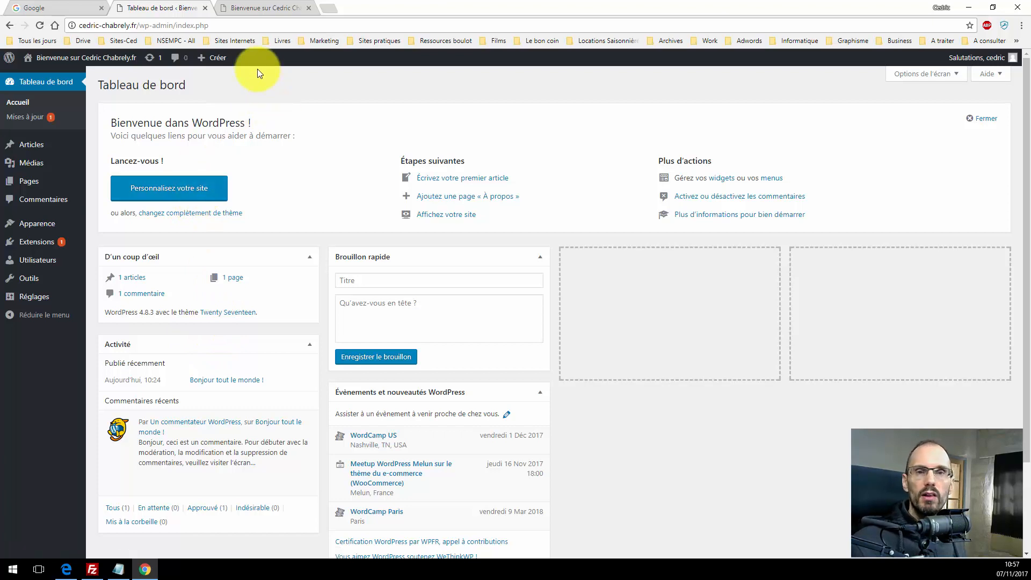
click(269, 8)
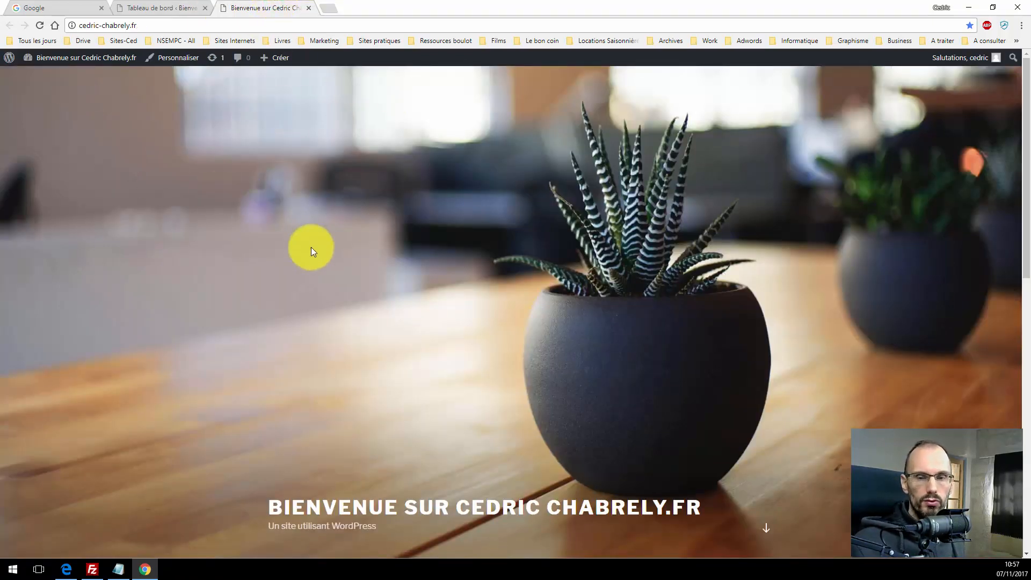
key(F5)
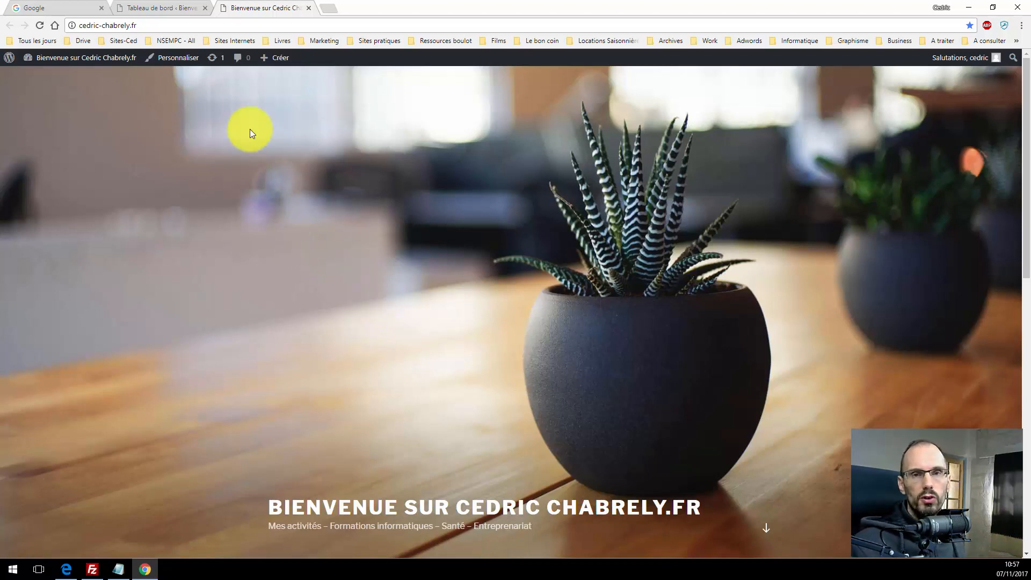
click(212, 7)
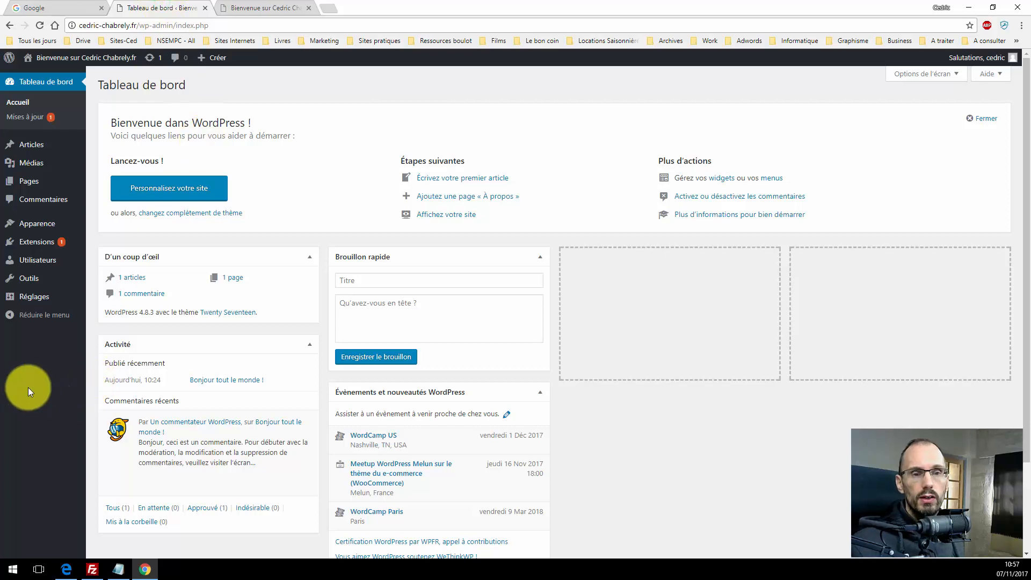